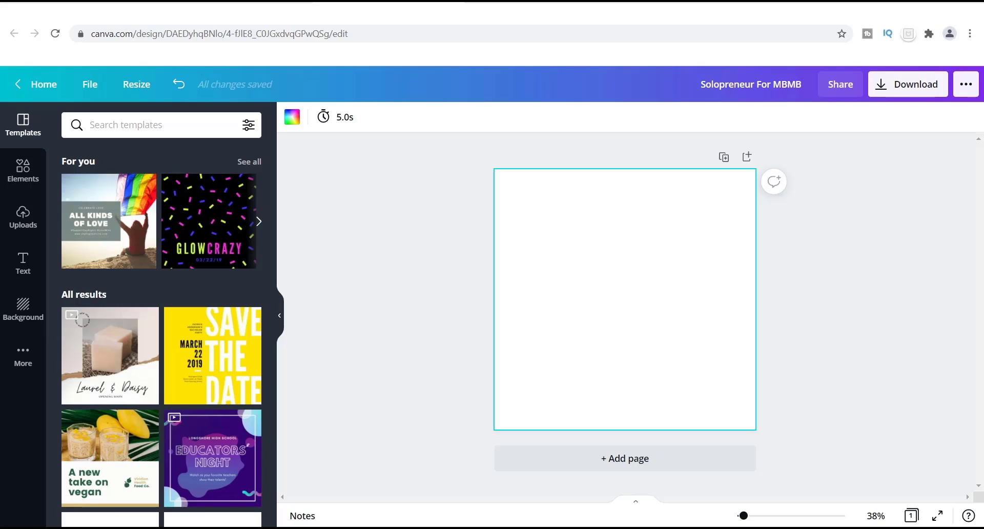
Step: Place the uploaded spiral-guidebook-on-wood photo so it fills the page
click(26, 219)
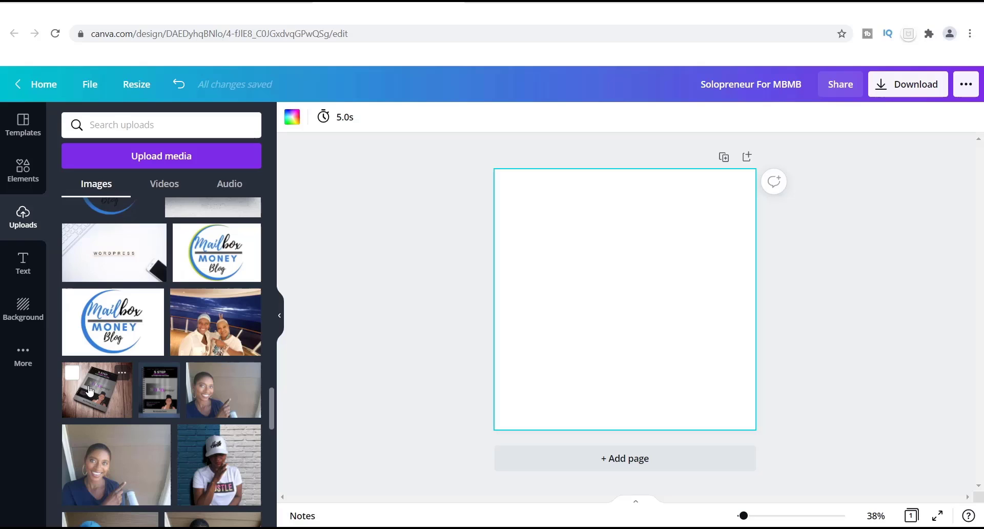
drag(89, 391, 512, 299)
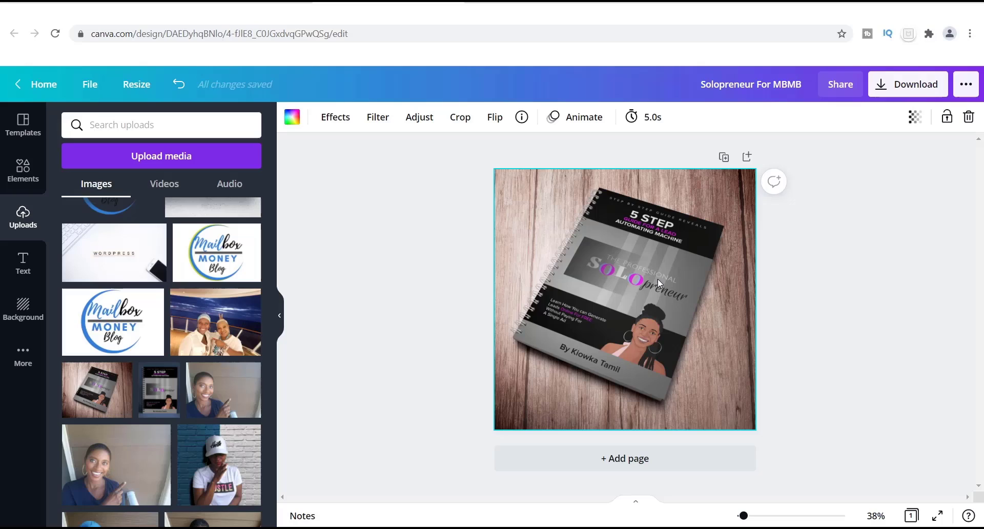
Step: Bring up the design's download settings, PNG suggested by default
click(883, 89)
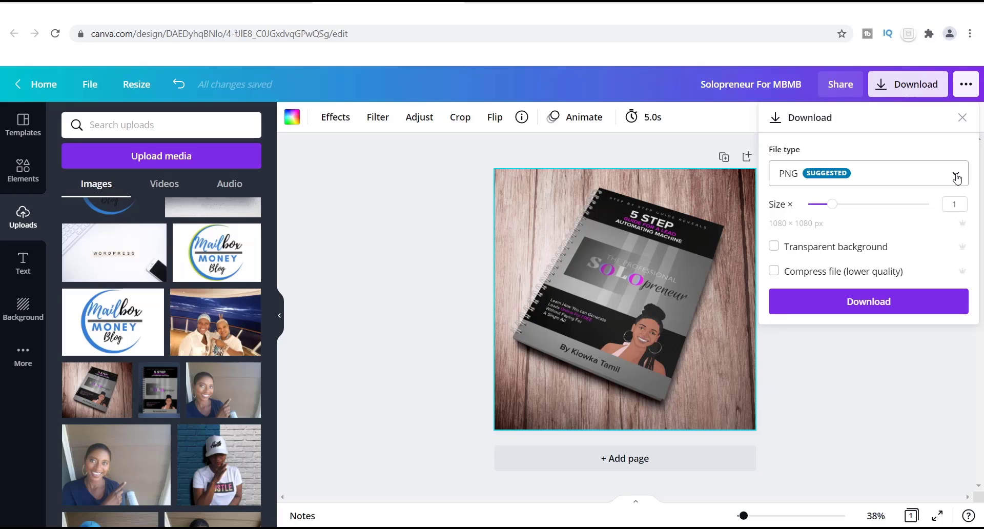
Step: Expand the file type list showing PNG, JPG, PDF, SVG and MP4 options
click(958, 178)
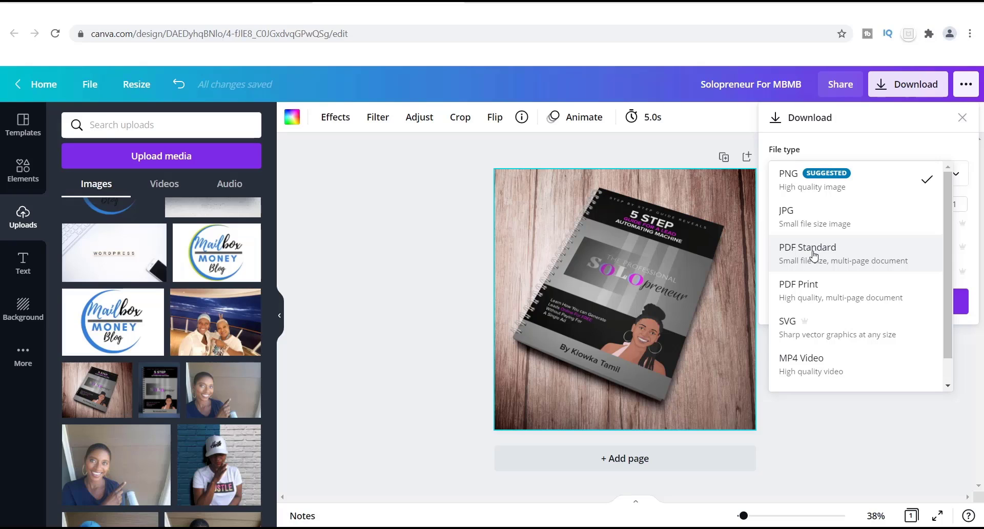
Step: Download the design as PDF Standard and view the resulting file in the browser
click(815, 254)
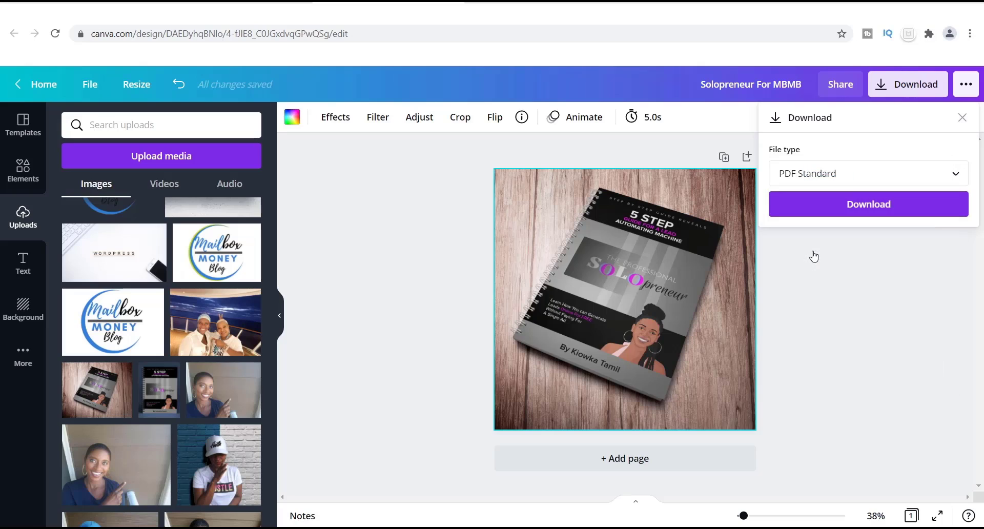
click(867, 204)
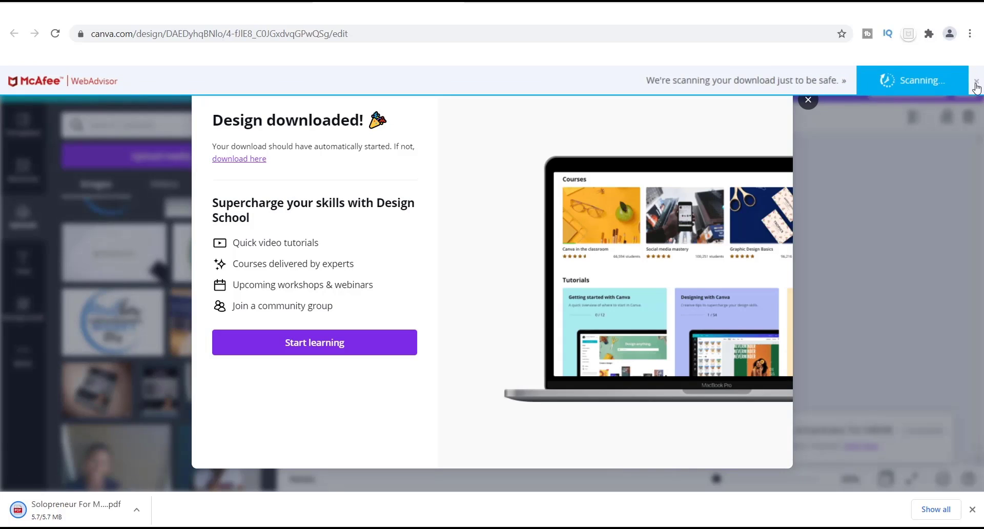
click(976, 81)
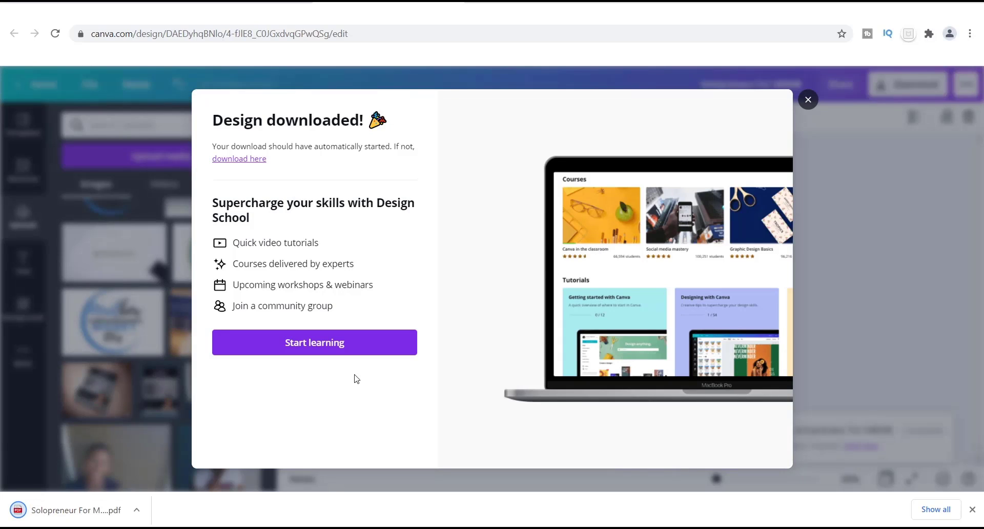
click(67, 515)
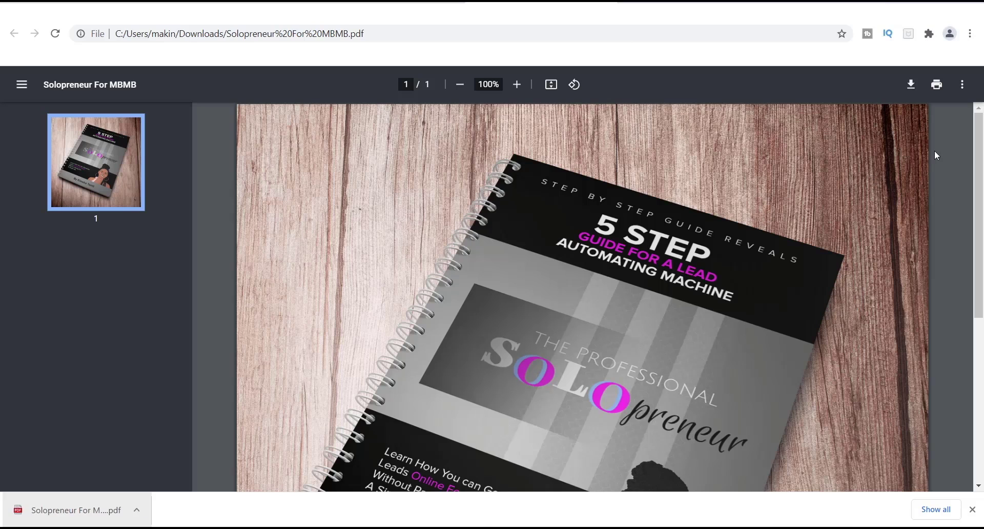
Step: Adjust the PDF zoom to 75% and bring up a File Explorer window
click(460, 85)
click(459, 85)
click(459, 85)
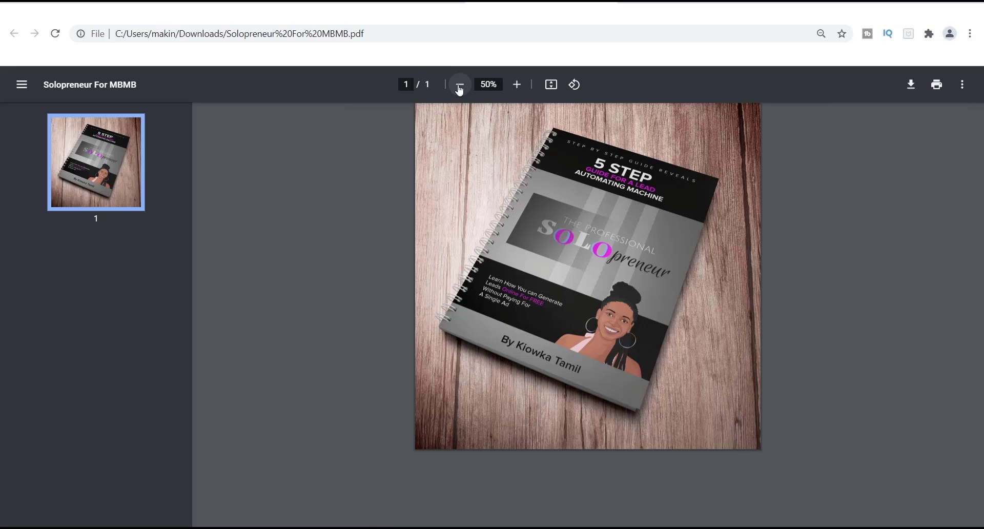
click(518, 85)
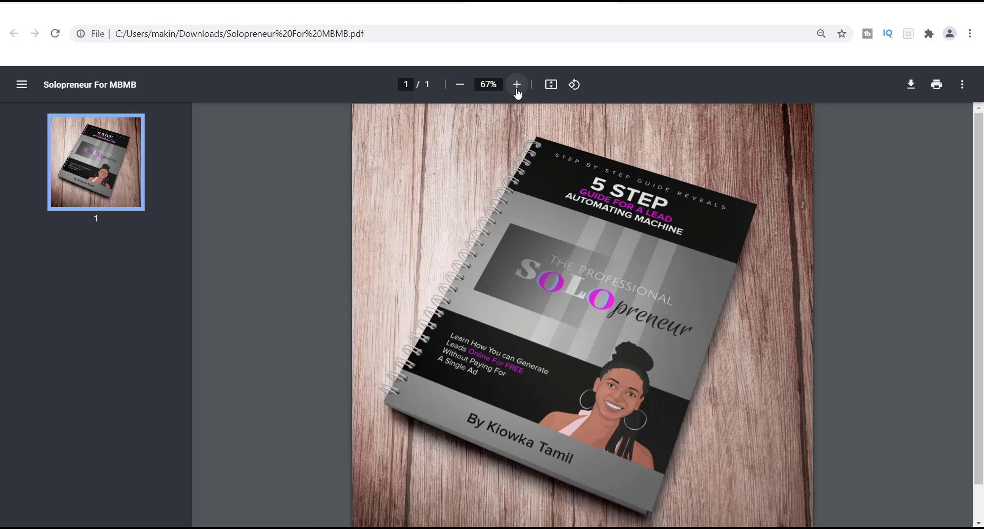
click(517, 85)
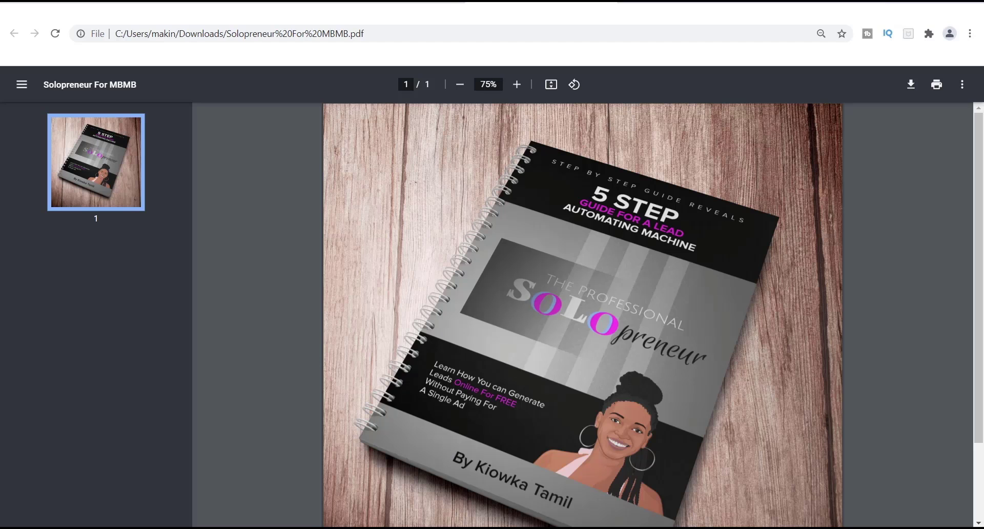
key(super+e)
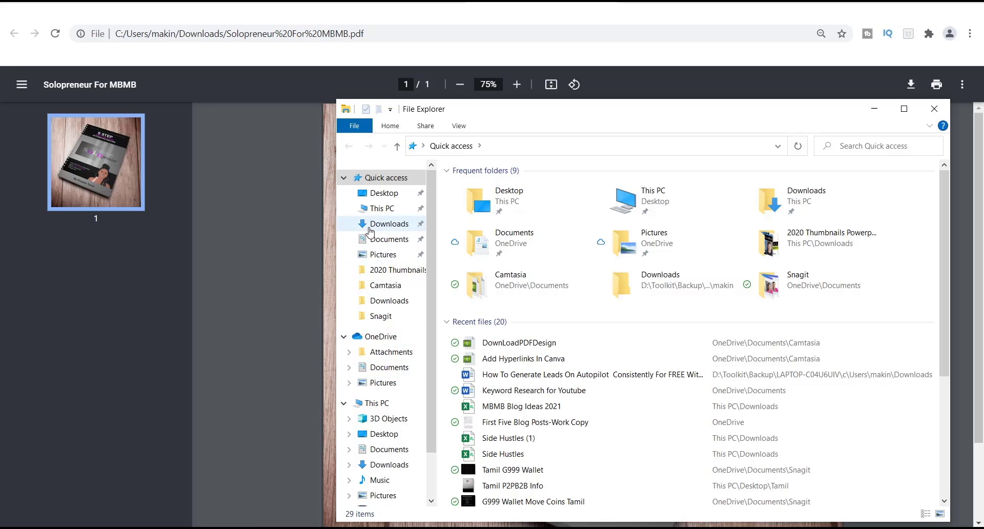
Step: Locate the Solopreneur For MBMB PDF in Downloads, then return to the PDF viewer
click(390, 224)
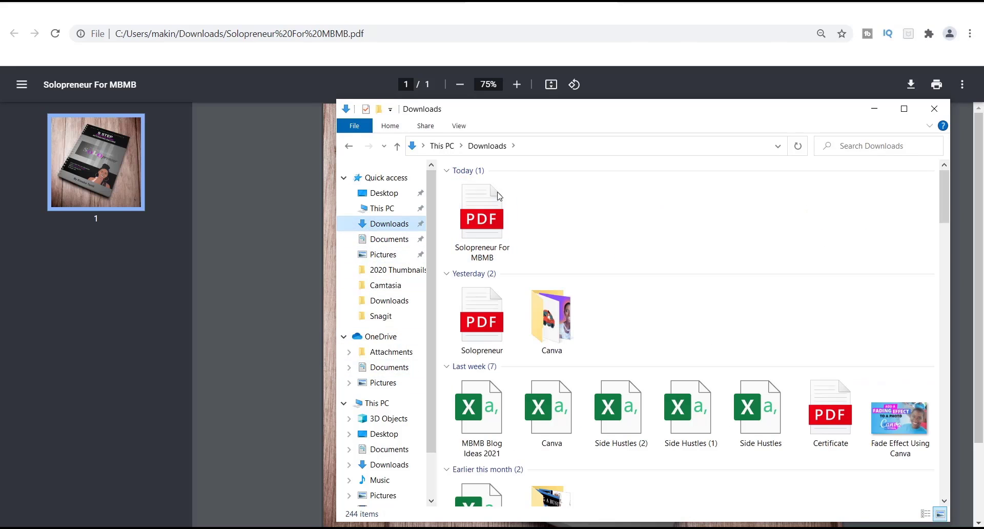
click(485, 245)
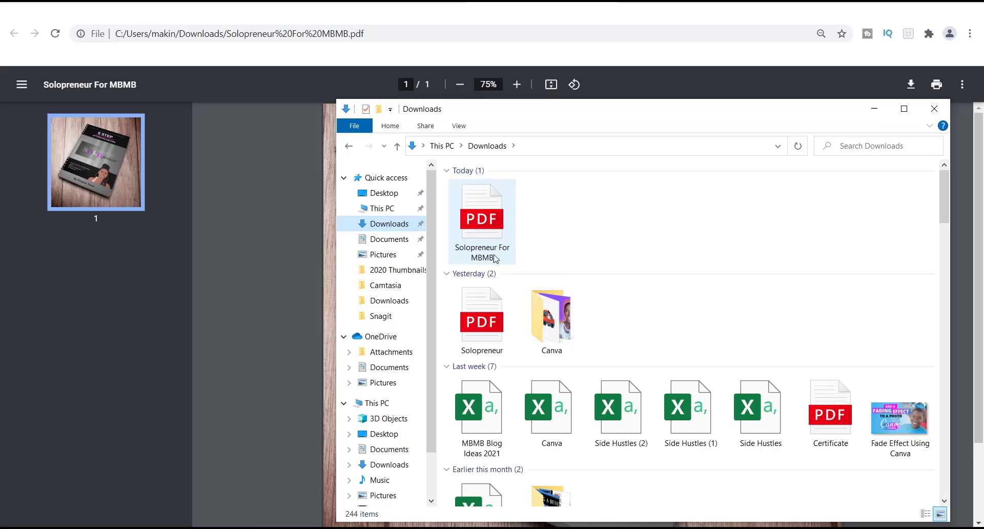
click(712, 215)
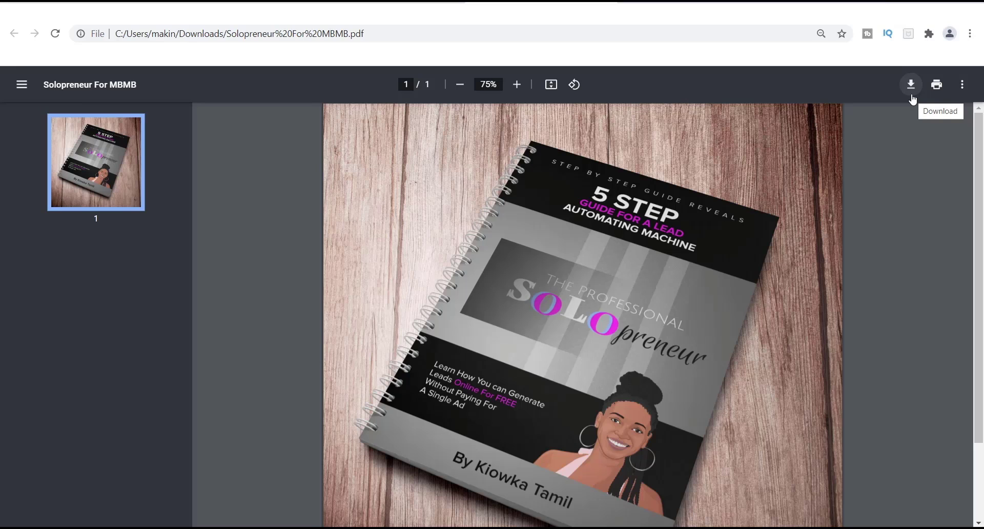
Step: Return to the Canva editor tab and dismiss the Design downloaded notice
key(ctrl+Tab)
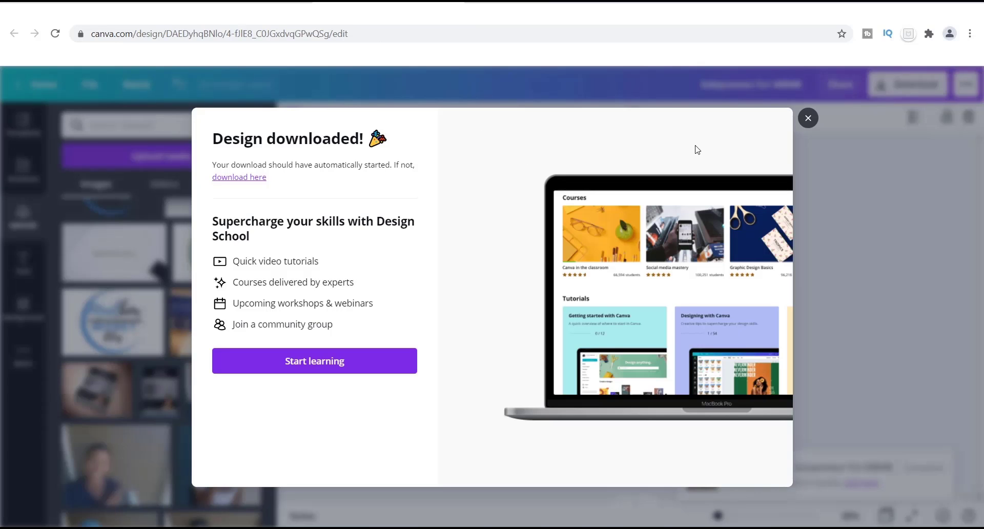
click(809, 120)
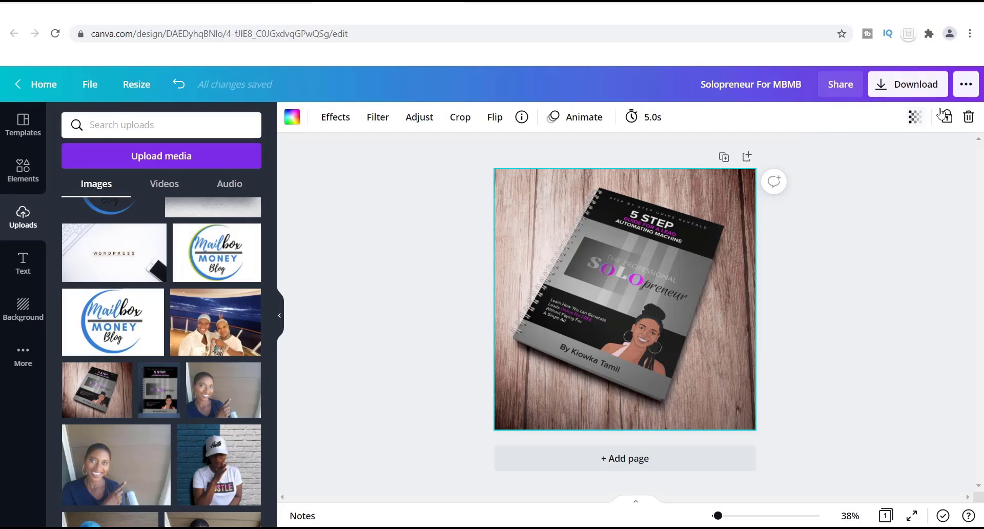
click(967, 86)
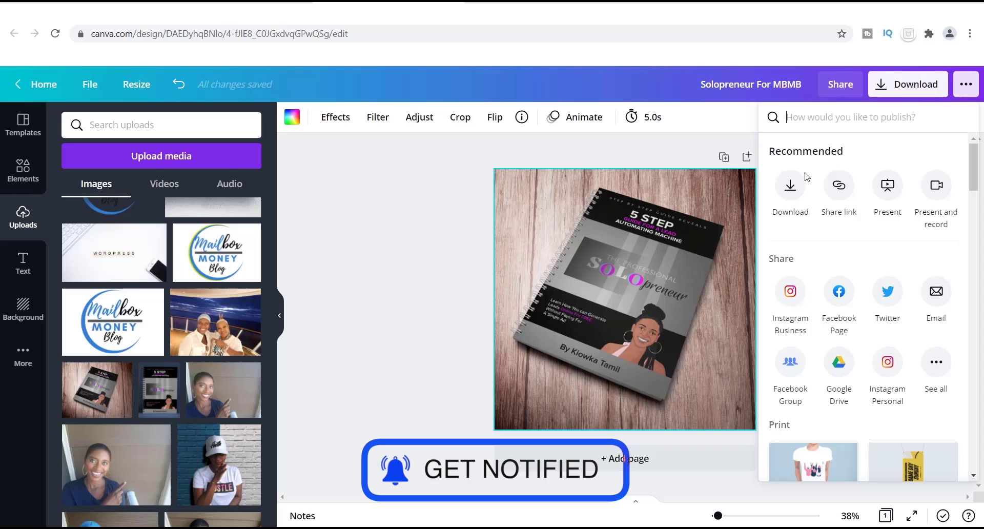
click(669, 146)
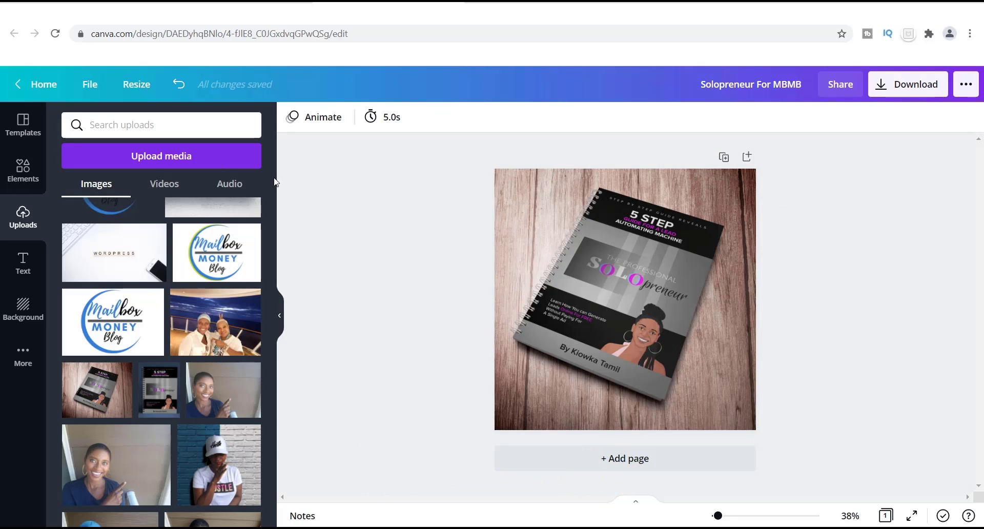
click(87, 92)
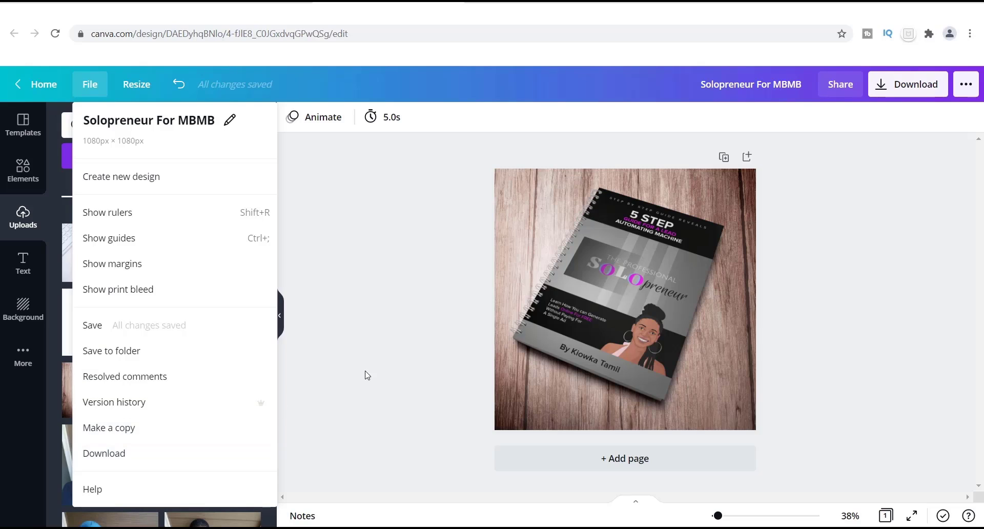
click(440, 330)
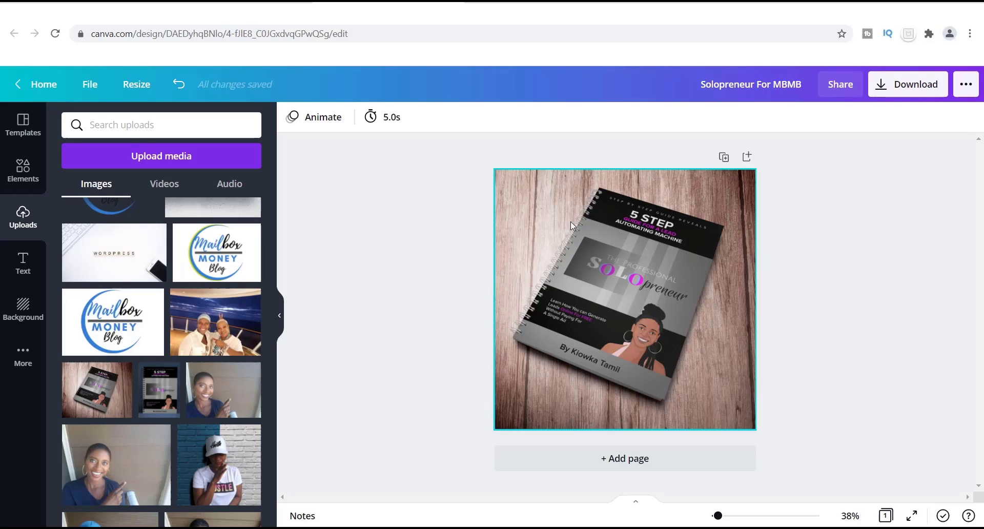
Step: Reopen the download settings and expand the file type list again
click(896, 84)
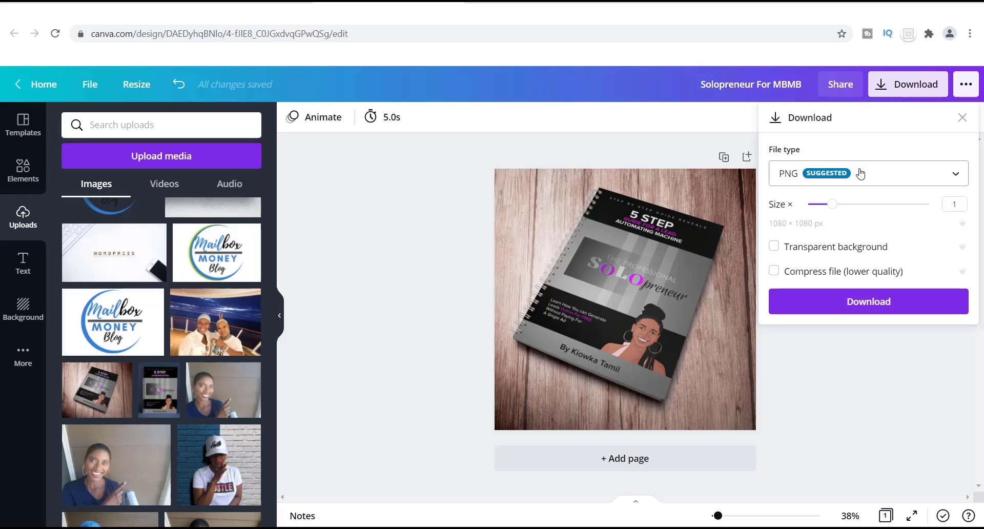
click(957, 174)
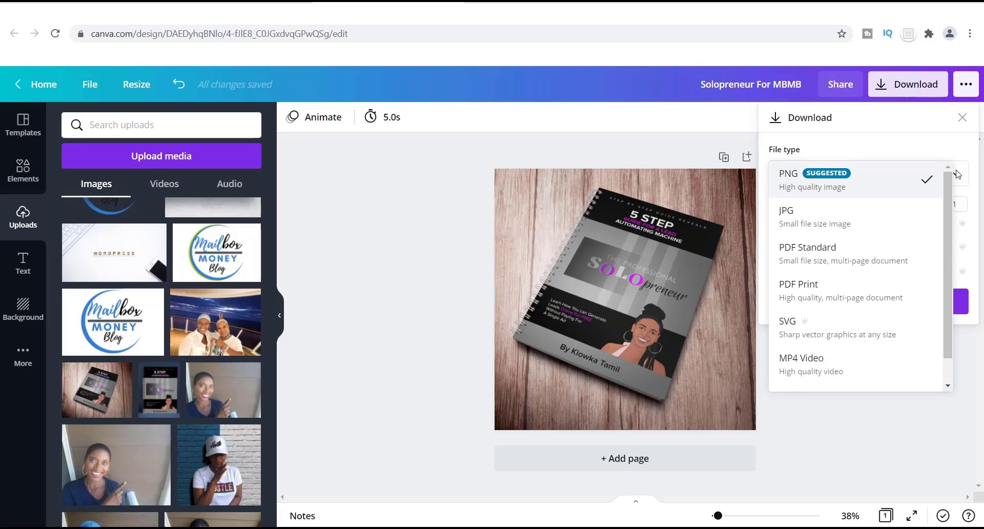